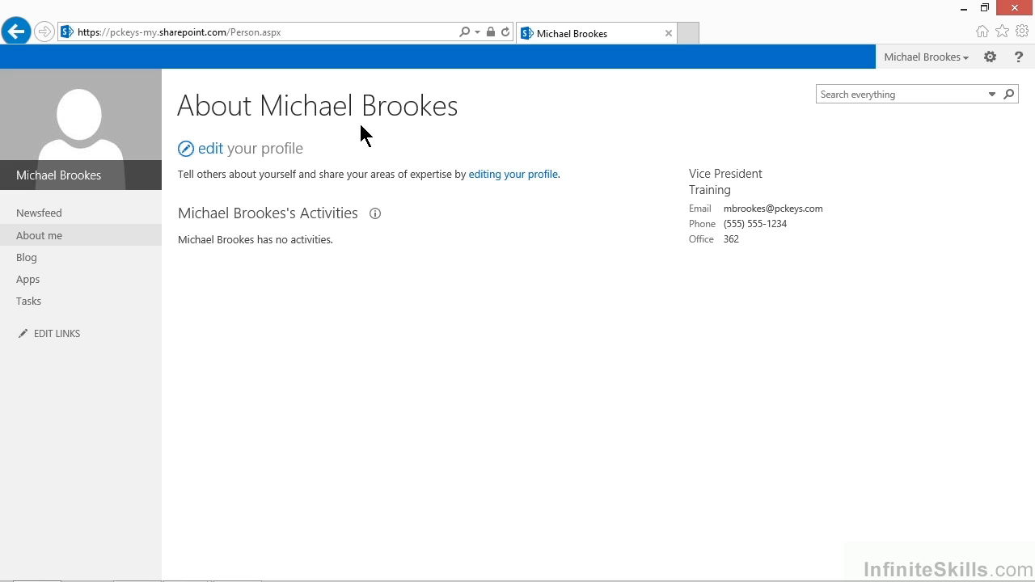
Step: Open the profile for editing and start choosing a new profile photo file
left_click(212, 149)
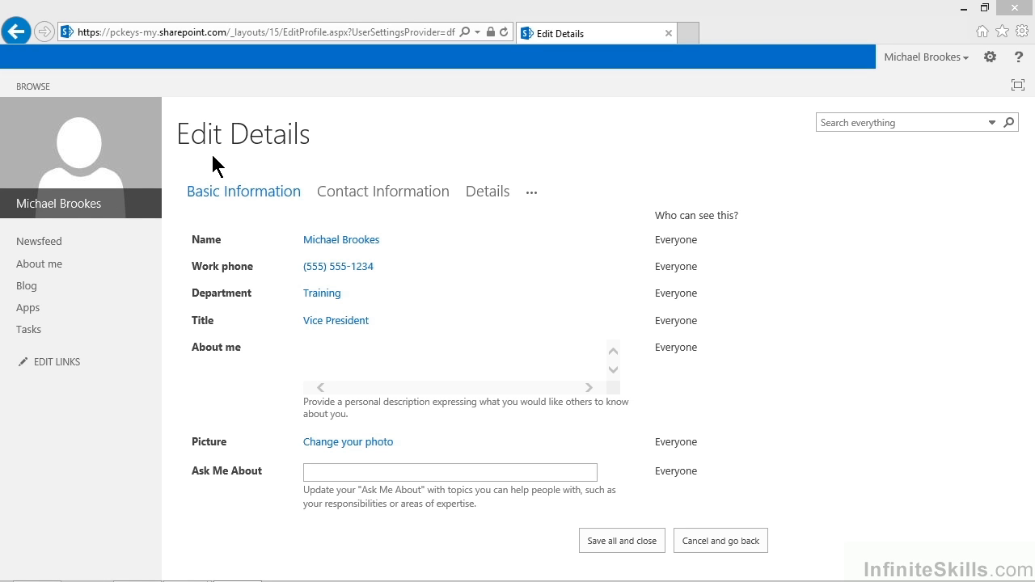
mouse_move(97, 160)
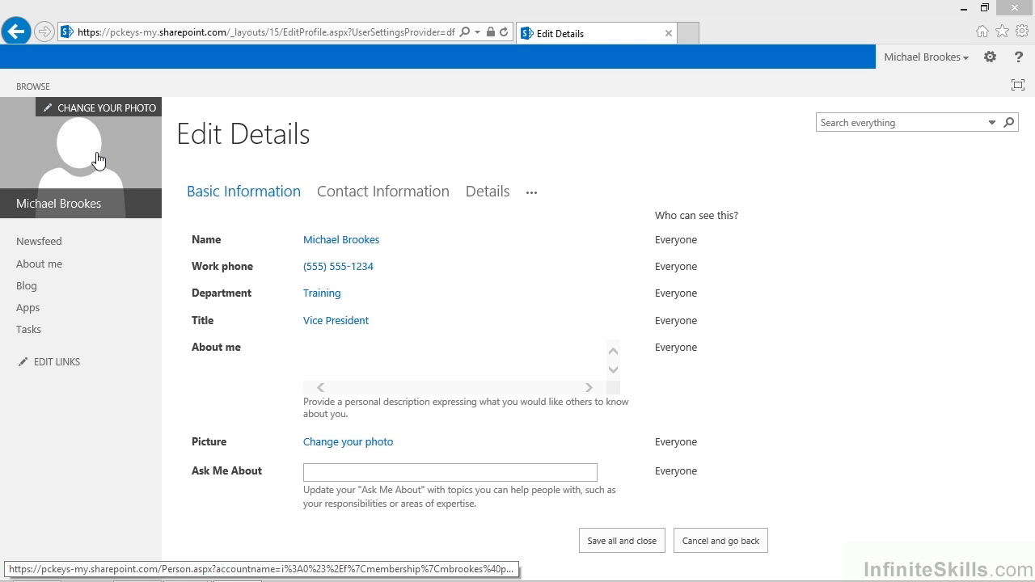
left_click(93, 111)
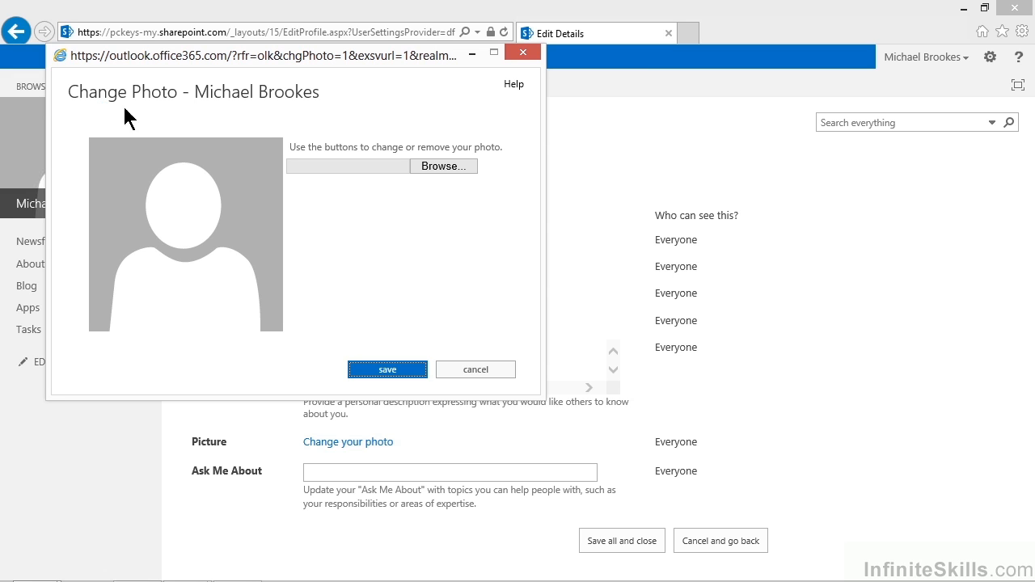
left_click(451, 168)
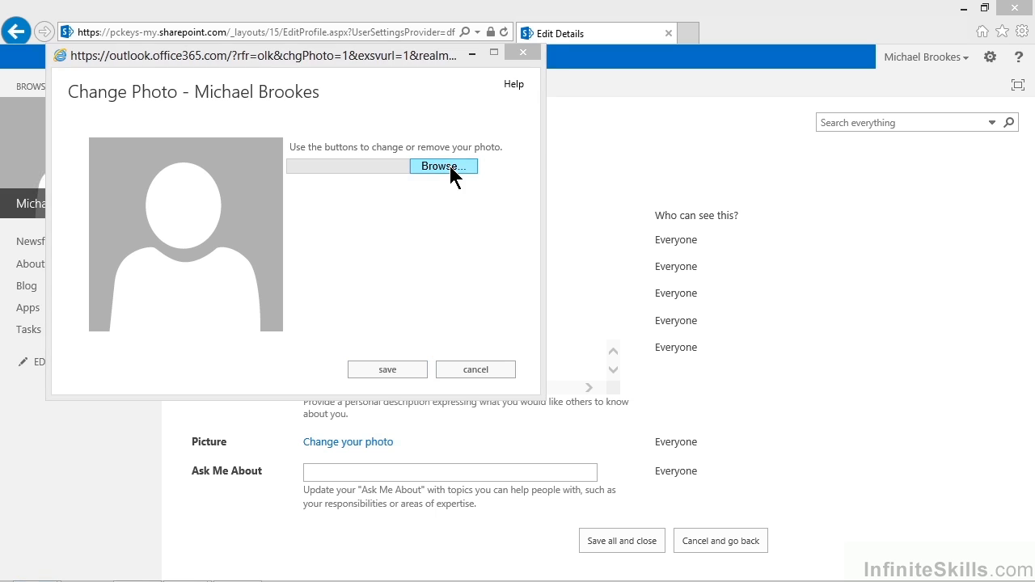
Step: Upload the headshot JPEG from the desktop's Working Files > Chapter 2 folder as the profile photo and save it
left_click(105, 156)
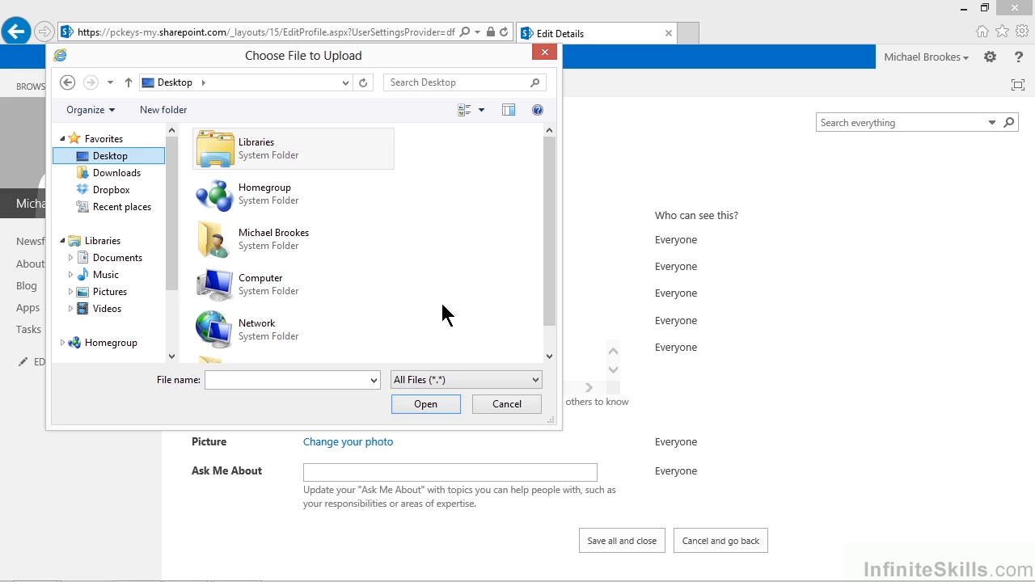
left_click(549, 356)
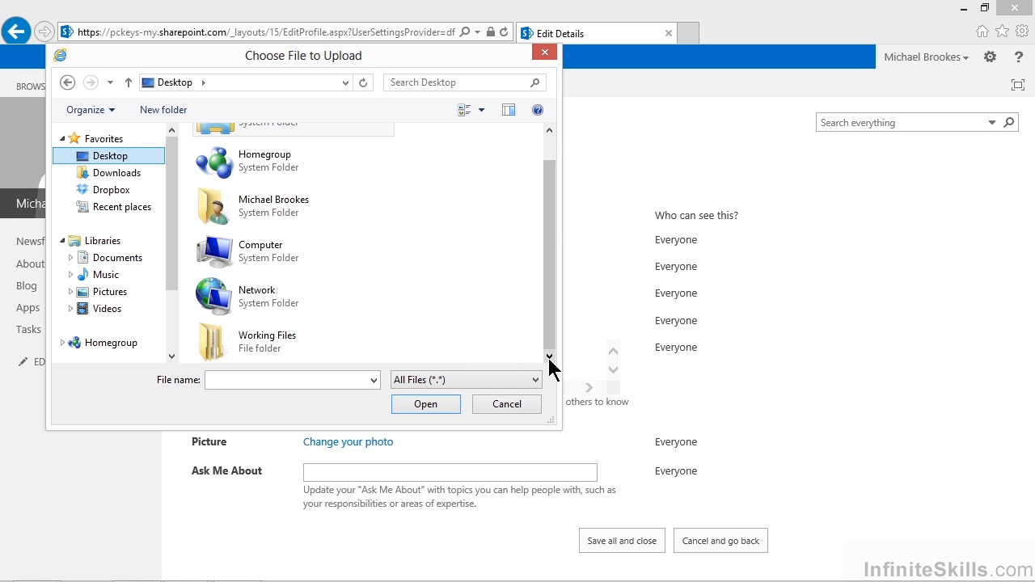
double_click(233, 340)
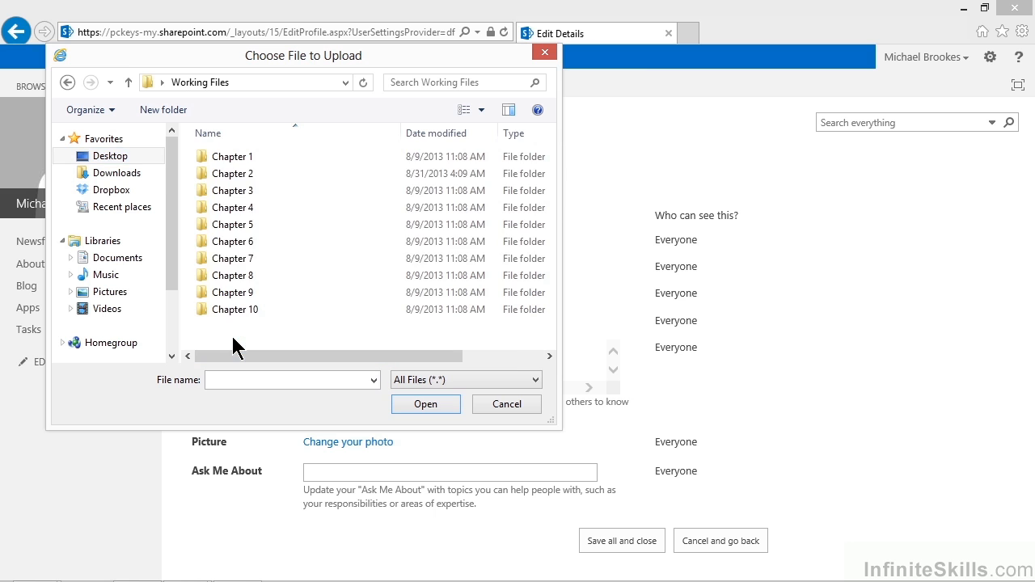
double_click(203, 173)
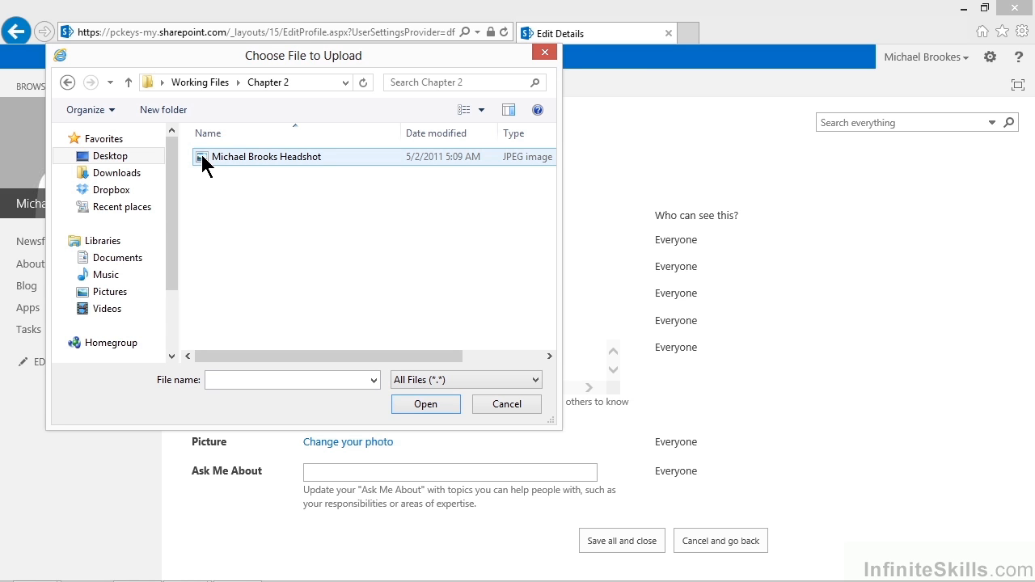
double_click(203, 158)
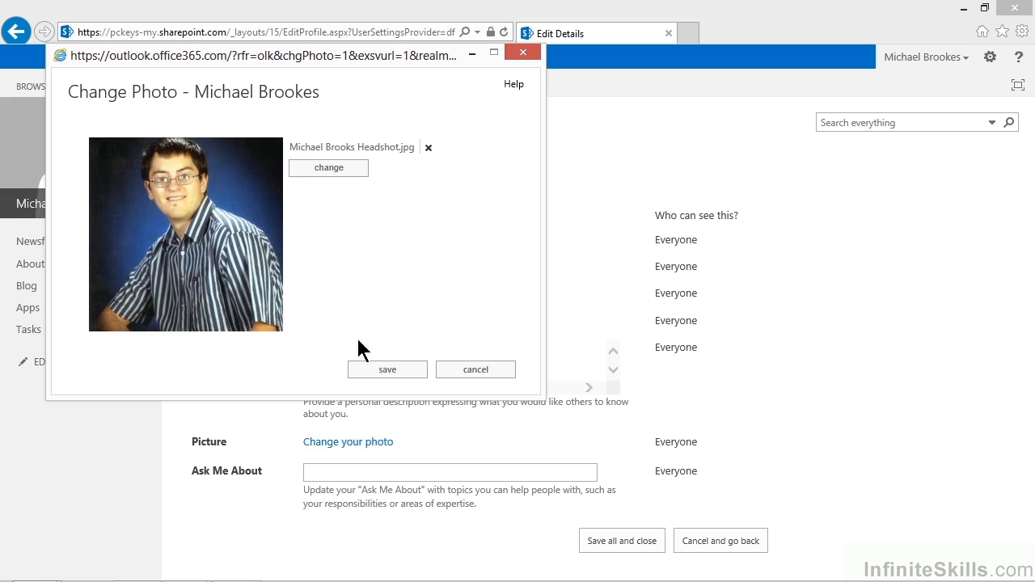
left_click(366, 373)
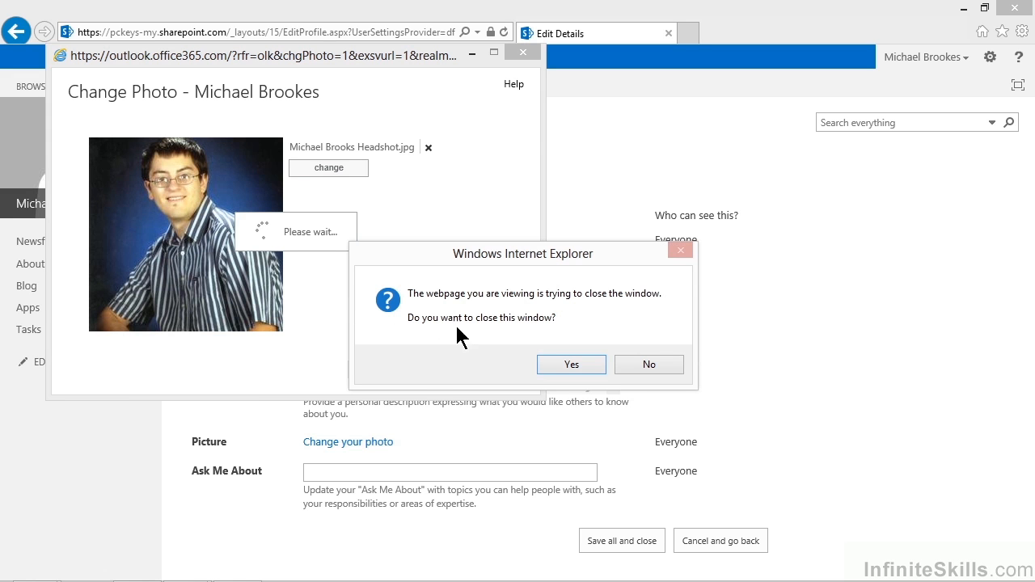
left_click(552, 362)
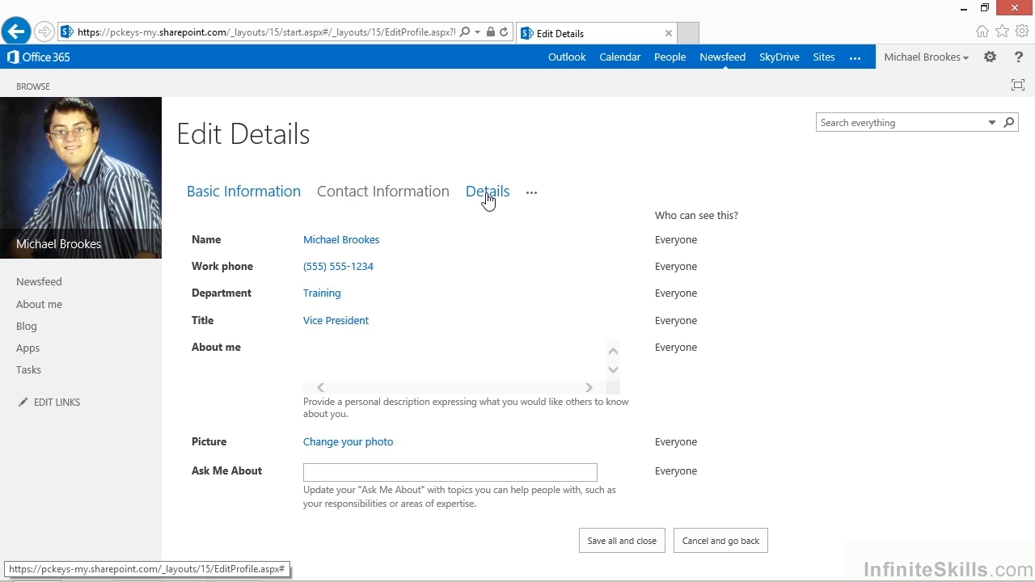
Step: In Language and Region, choose to always use personal settings and set the time zone to (UTC-07:00) Mountain Time (US and Canada)
left_click(533, 195)
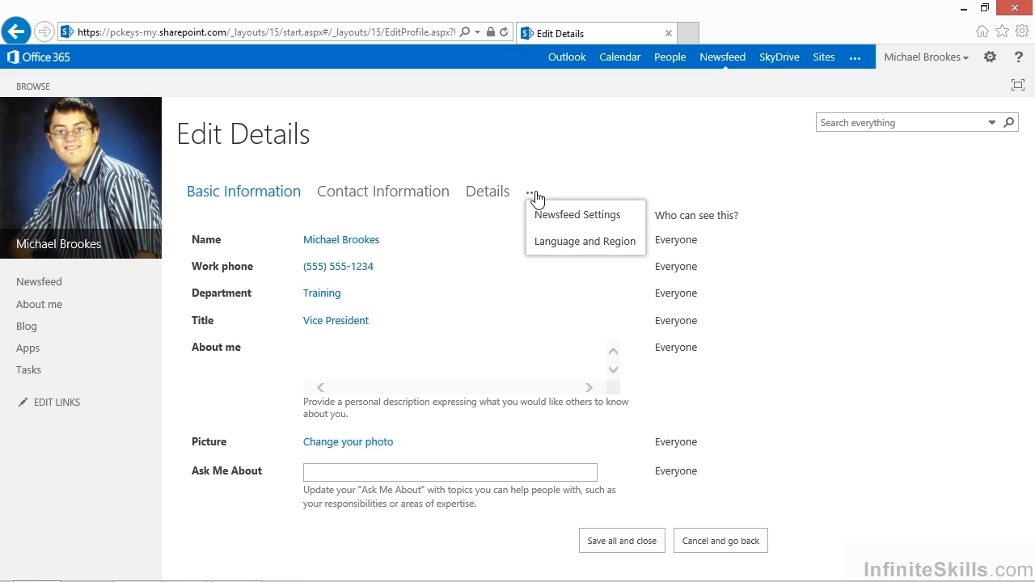
left_click(579, 243)
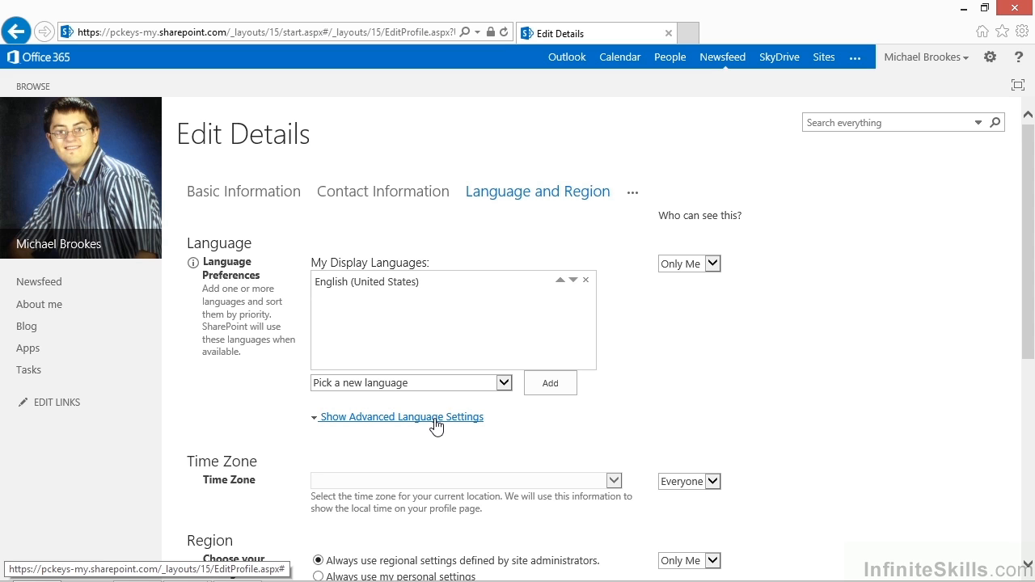
left_click(1028, 563)
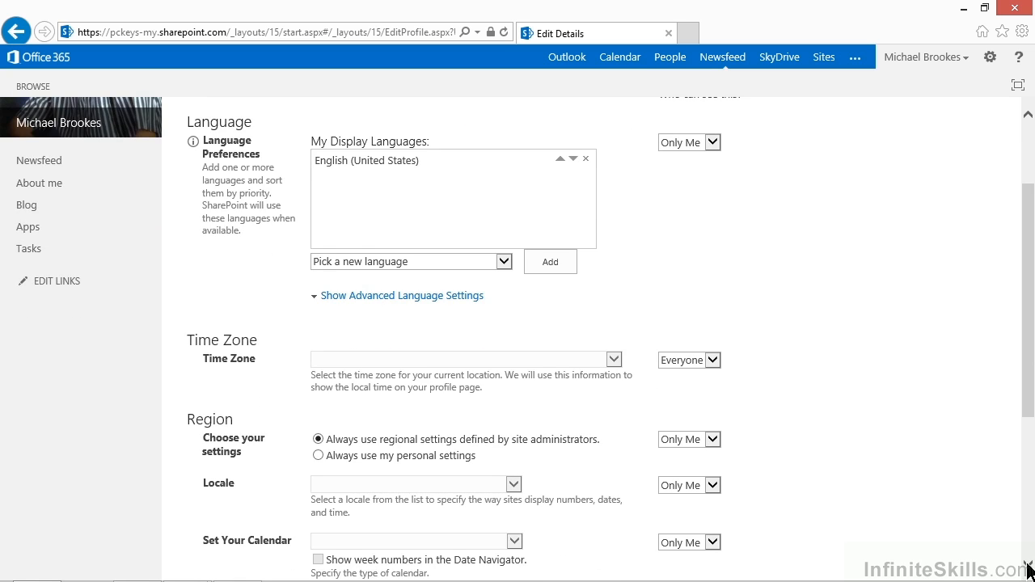
left_click(1028, 563)
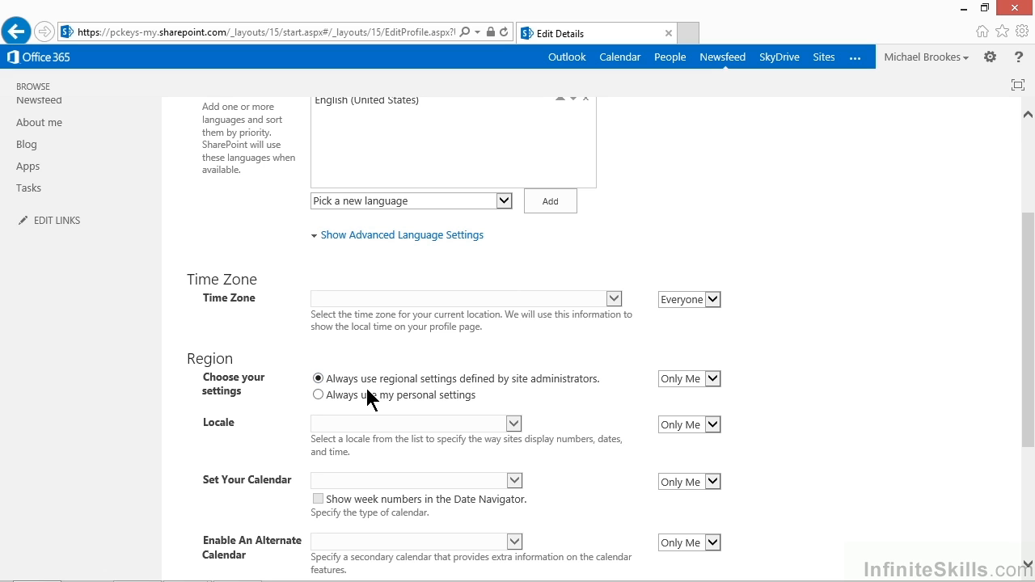
left_click(318, 395)
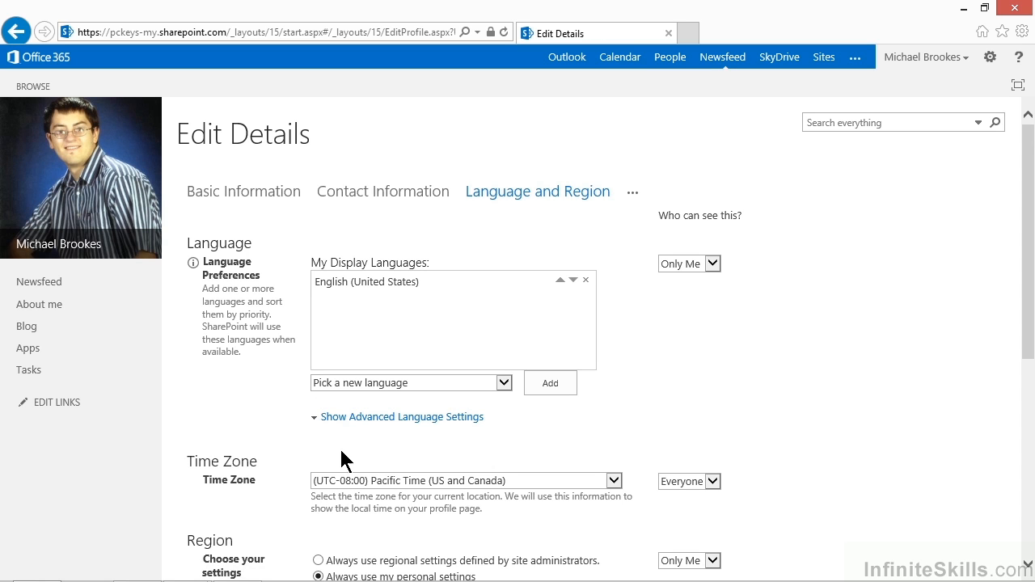
left_click(614, 481)
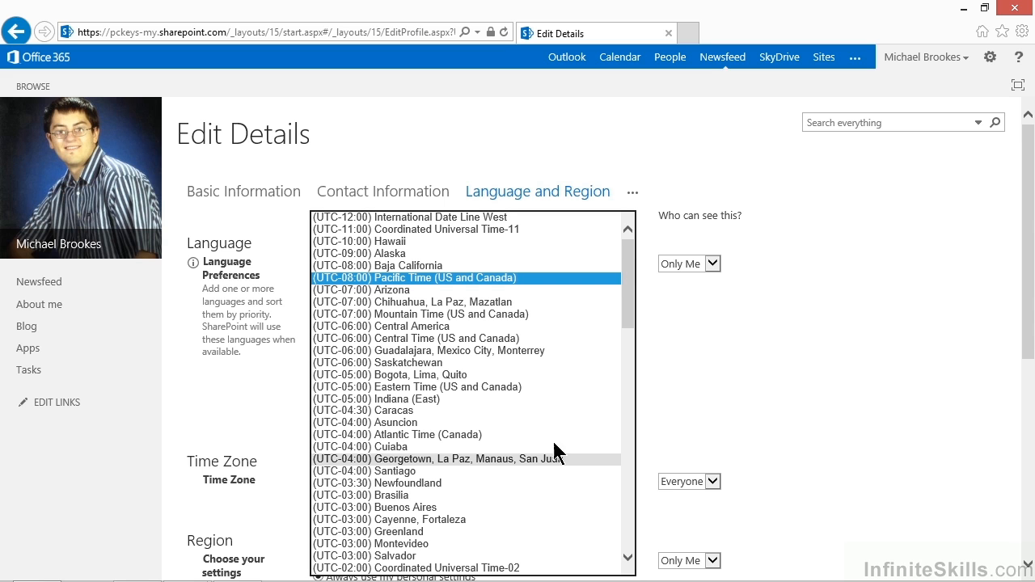
left_click(427, 314)
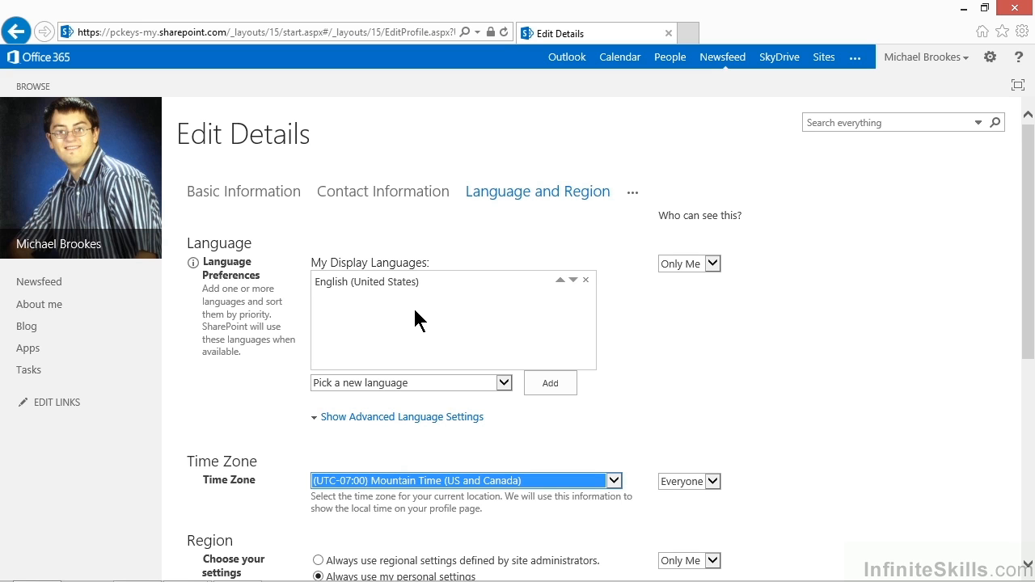
Step: Enter "training" as the Ask Me About topic in Basic Information and fill in the mobile phone number in Contact Information
left_click(255, 200)
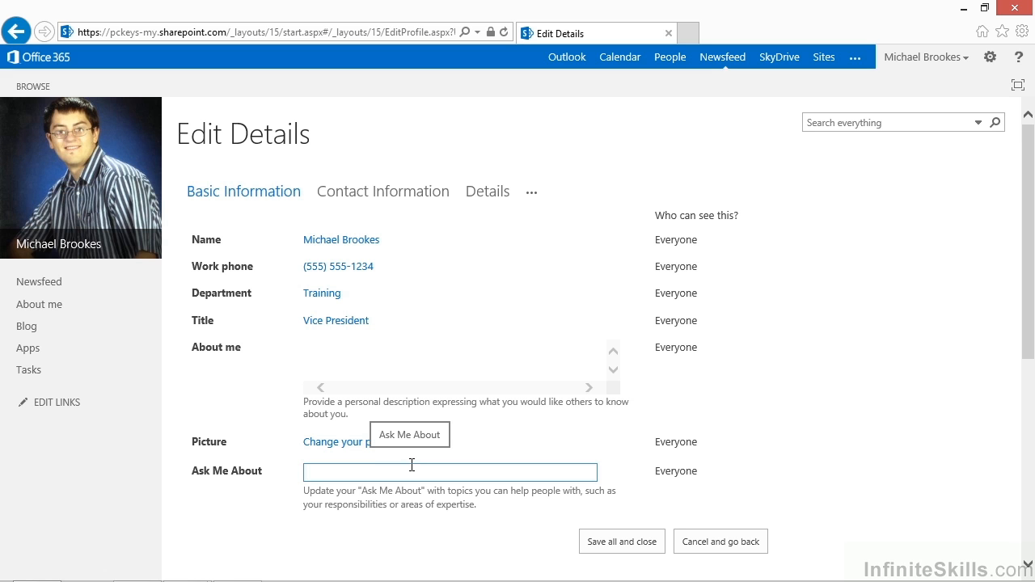
type("training")
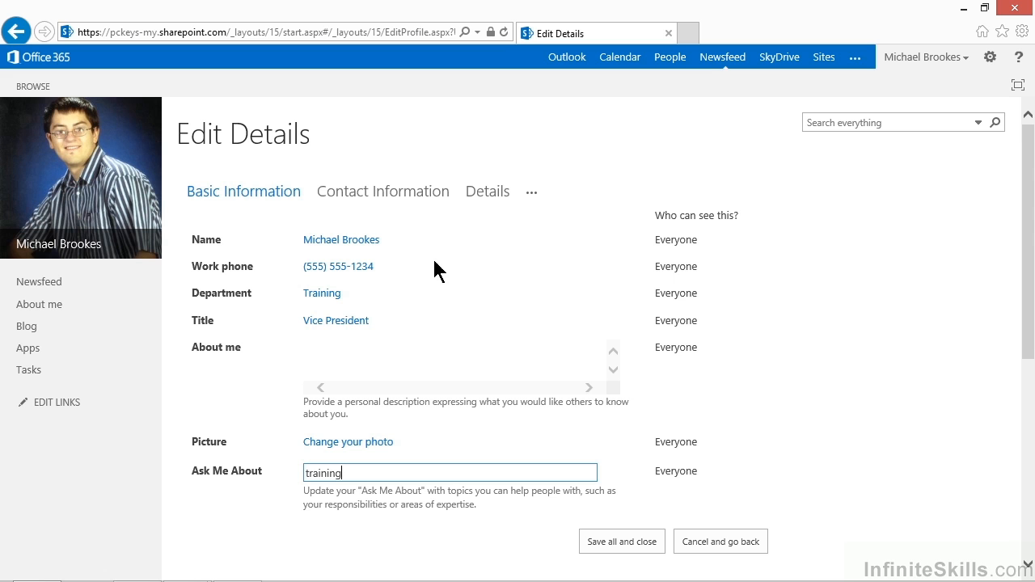
left_click(381, 192)
left_click(376, 269)
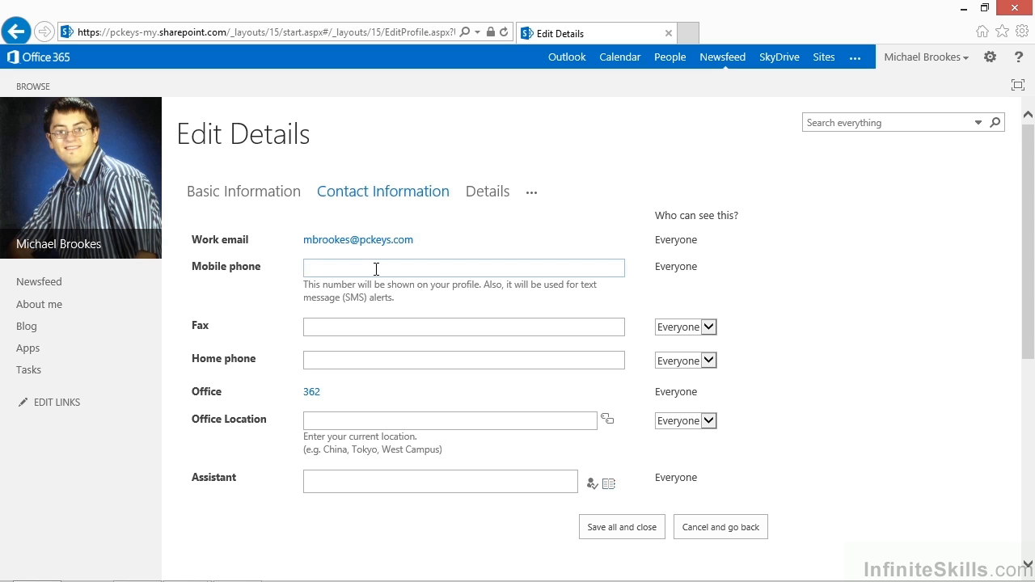
type("2085551234")
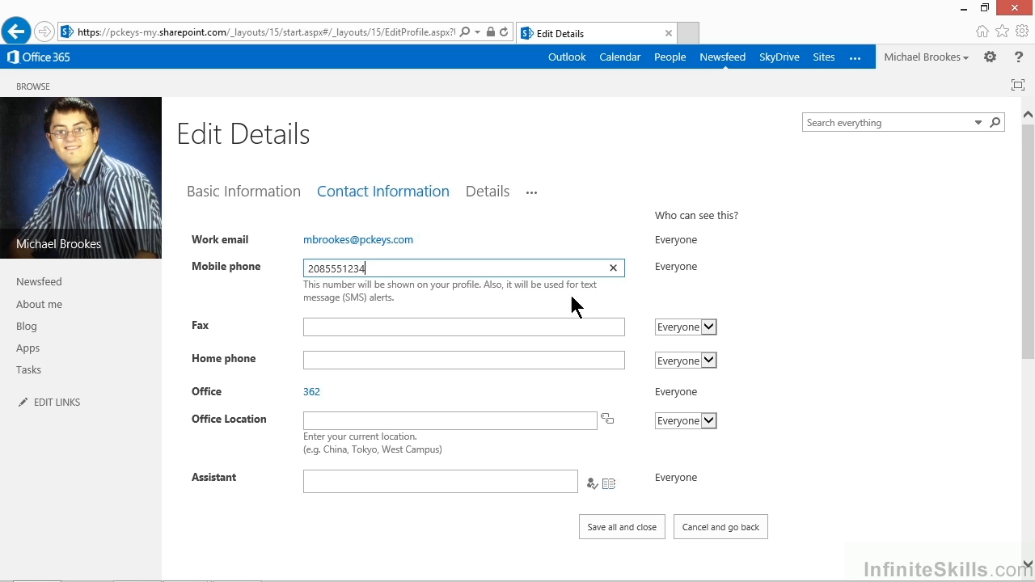
Step: Leave the fax and home phone fields blank and set the home phone's visibility to Only Me
left_click(391, 325)
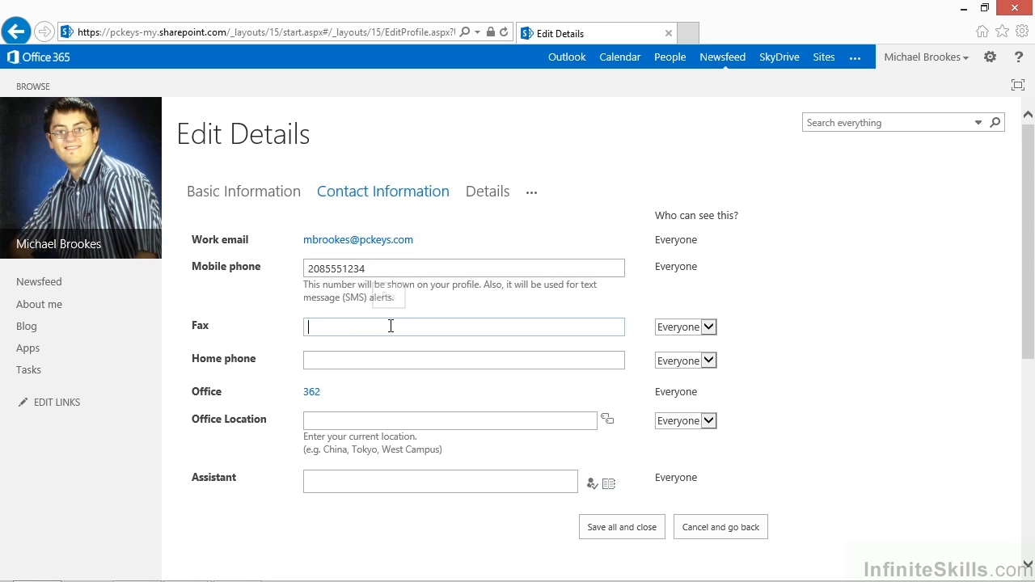
left_click(381, 360)
left_click(707, 361)
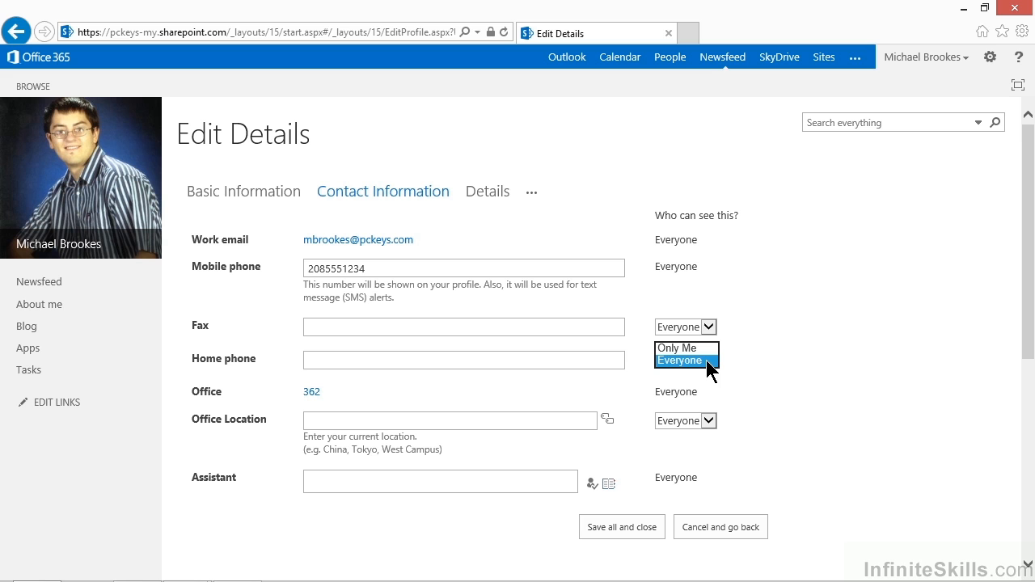
left_click(683, 348)
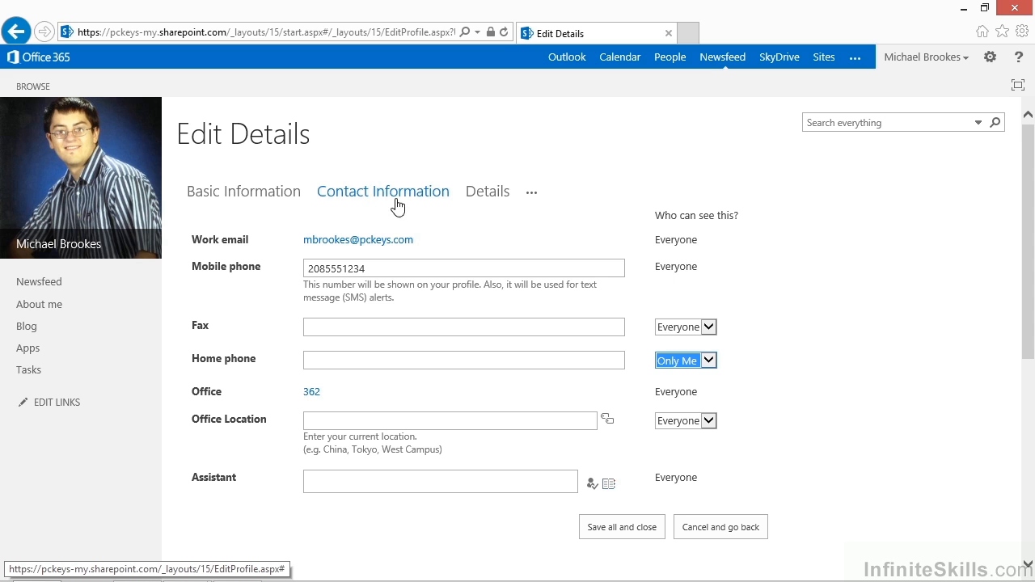
Step: Look over the profile's Details section, covering the past projects, skills, schools, birthday and interests fields
left_click(486, 192)
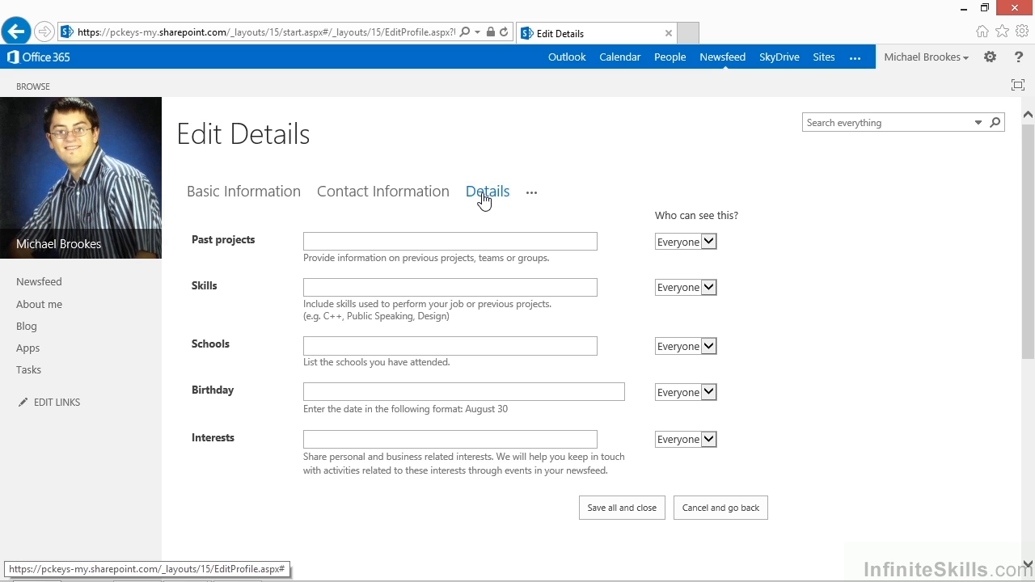
left_click(395, 241)
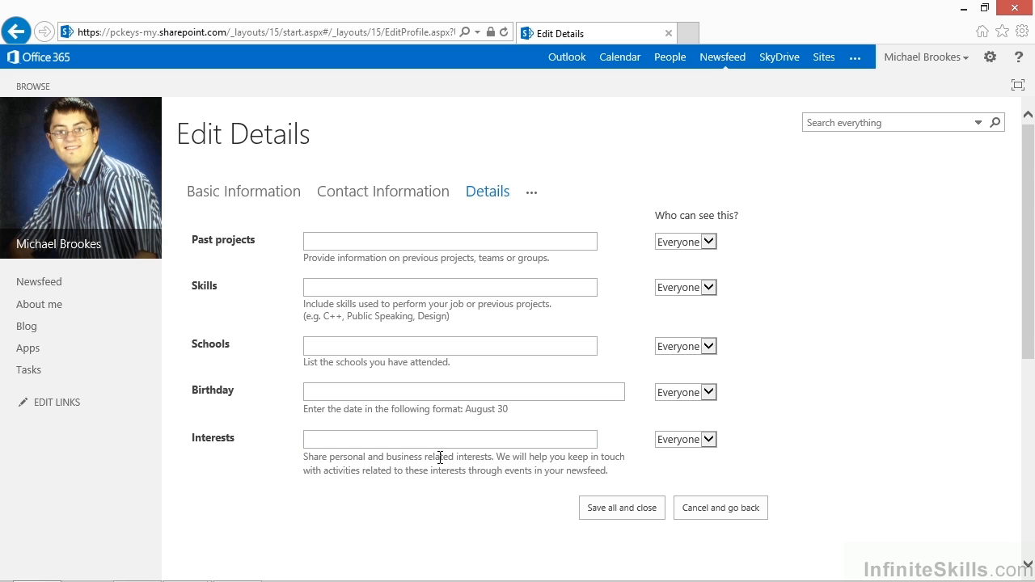
left_click(610, 508)
left_click(511, 347)
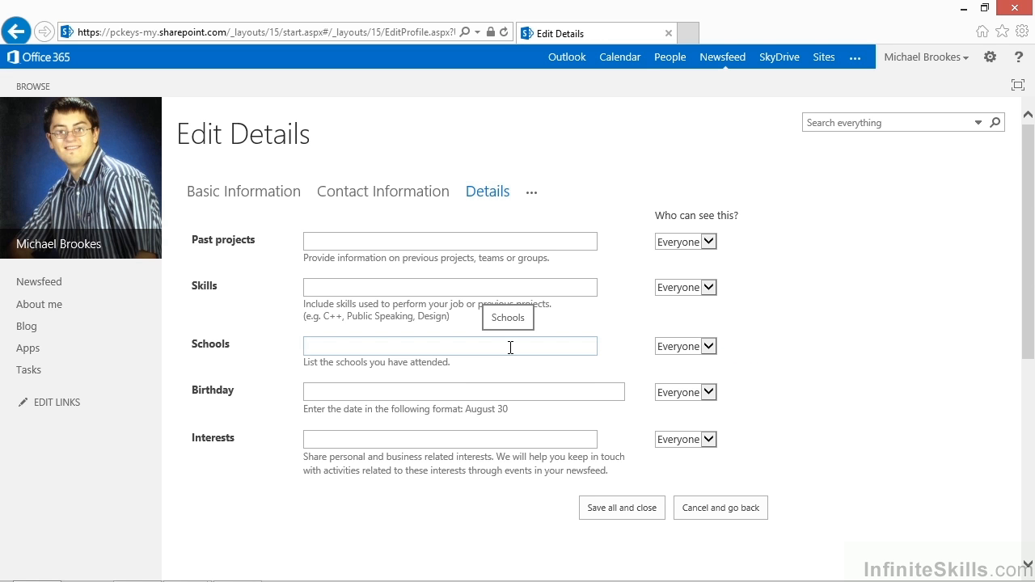